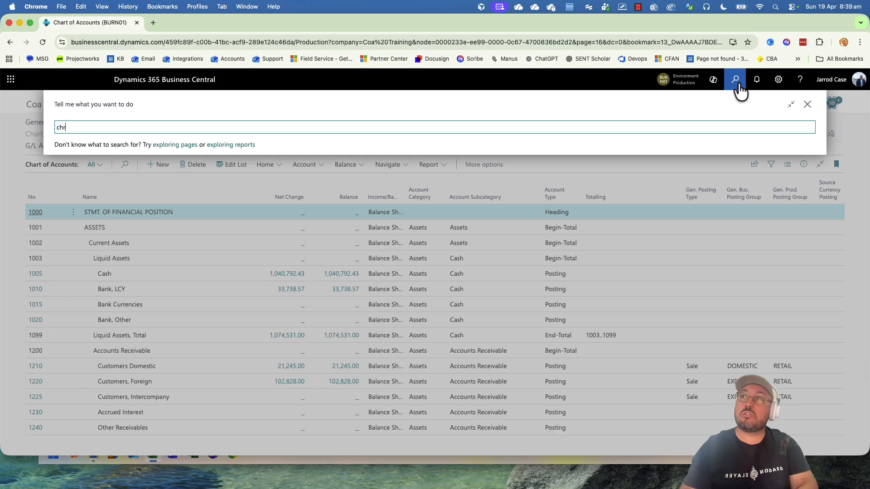
Step: Search for "chart of", open the Chart of Accounts list page and reduce it to the narrow layout
text(i)
key(BackSpace)
key(BackSpace)
text(art of)
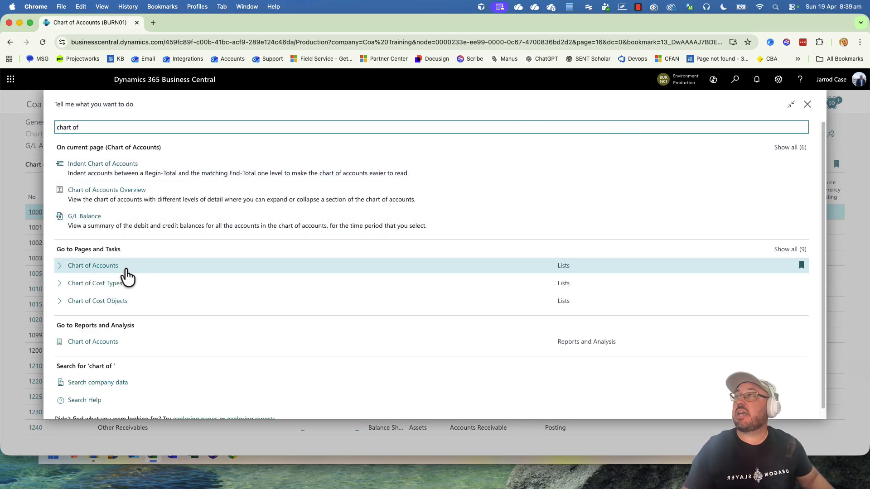
click(126, 271)
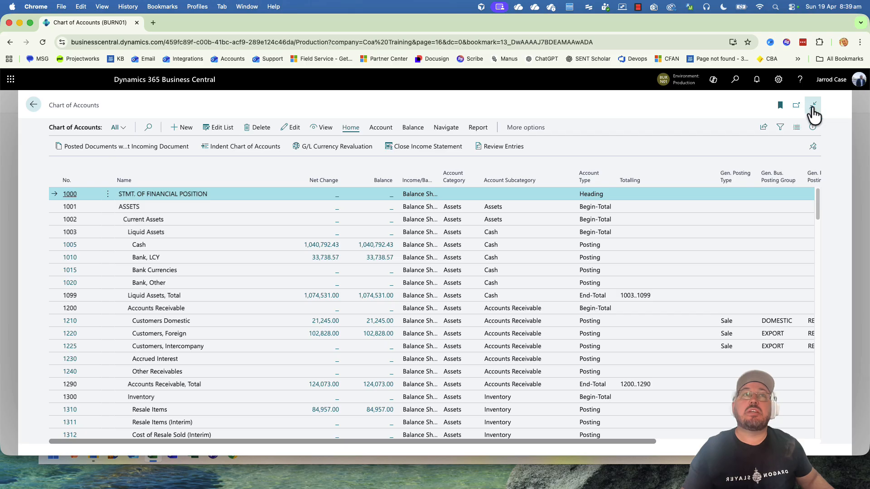
click(813, 105)
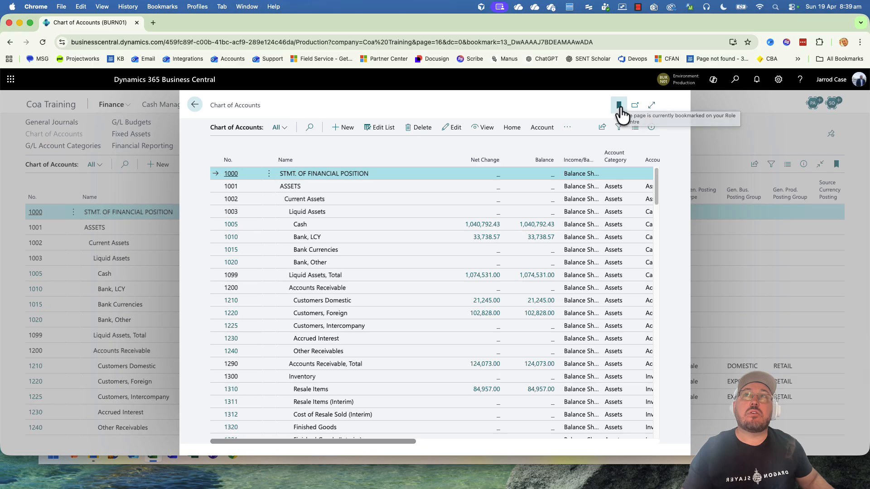
Step: Return to the home page, open its bookmarked Chart of Accounts and select the Bank, LCY account
key(Escape)
key(Escape)
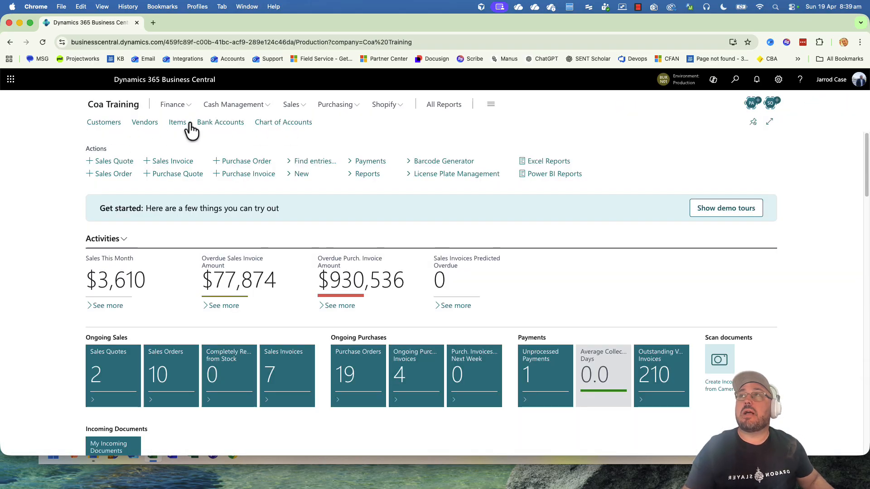
click(290, 129)
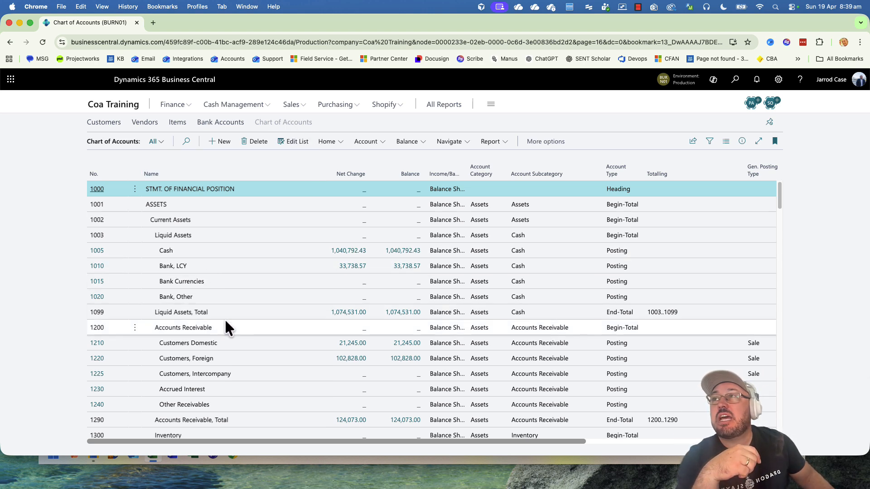
scroll(232, 326, down, 5)
scroll(226, 317, up, 5)
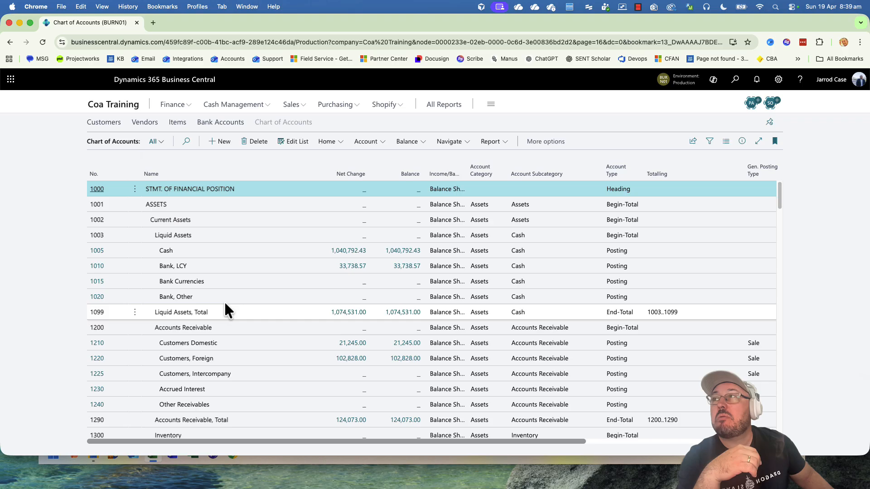
click(199, 276)
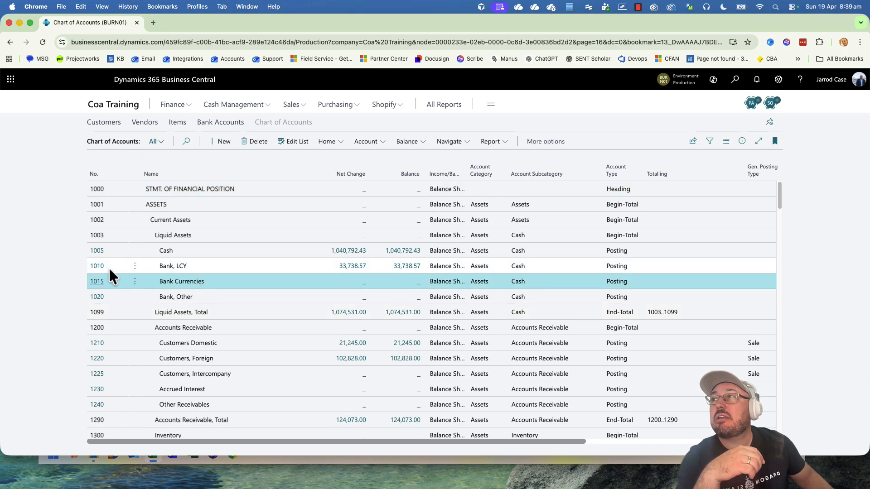
click(195, 266)
click(191, 276)
click(197, 268)
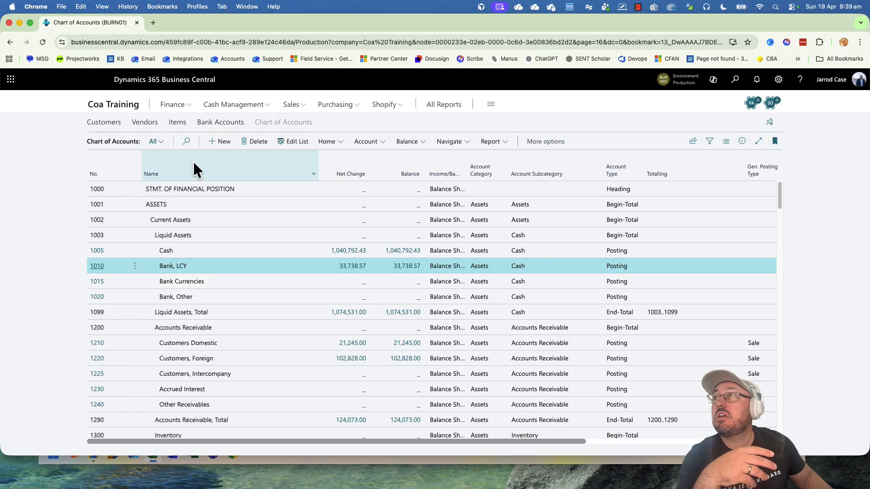
Step: Create a G/L account with No. 1011 and name "Bank, Savings", and stop showing the financial reports notification
click(220, 142)
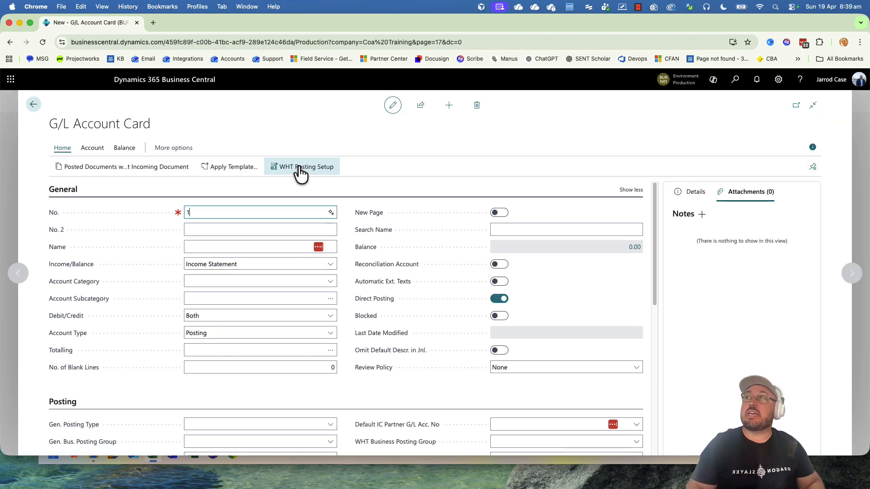
text(1011)
key(Tab)
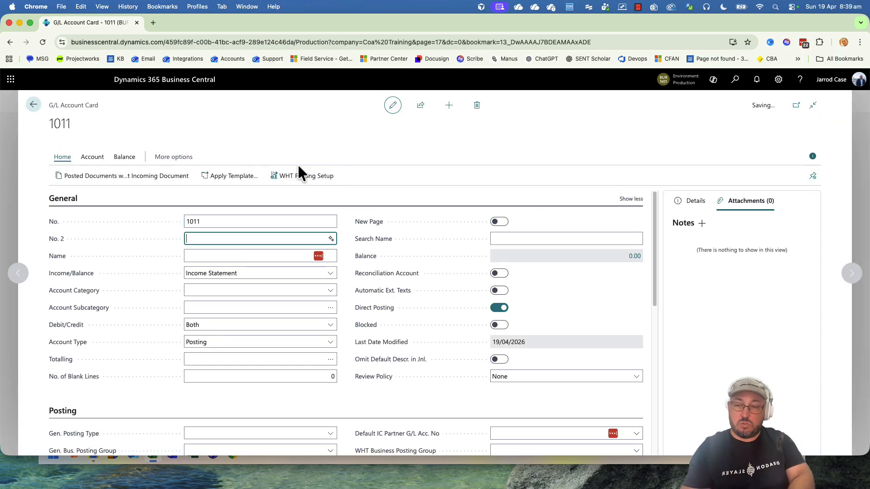
text(Bank, Savings)
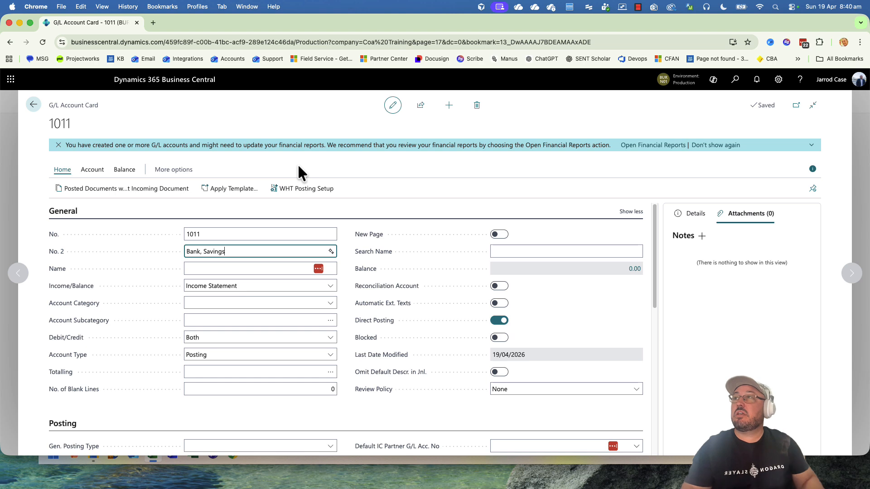
key(super+a)
key(super+x)
key(Tab)
key(super+v)
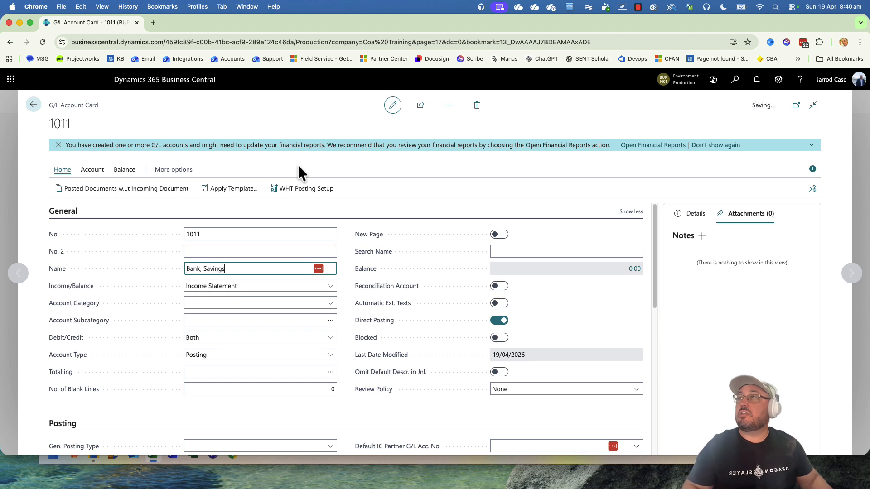
click(717, 146)
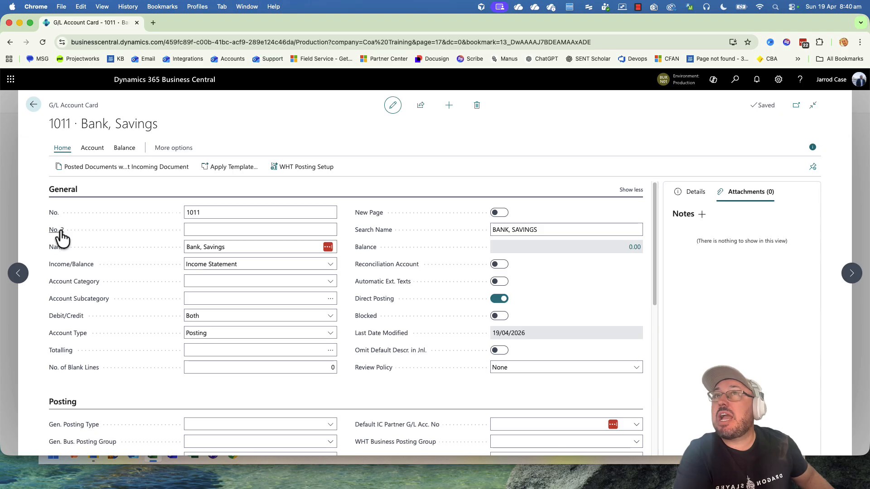
Step: Personalise the G/L Account Card to hide the No. 2 field
click(787, 80)
click(791, 144)
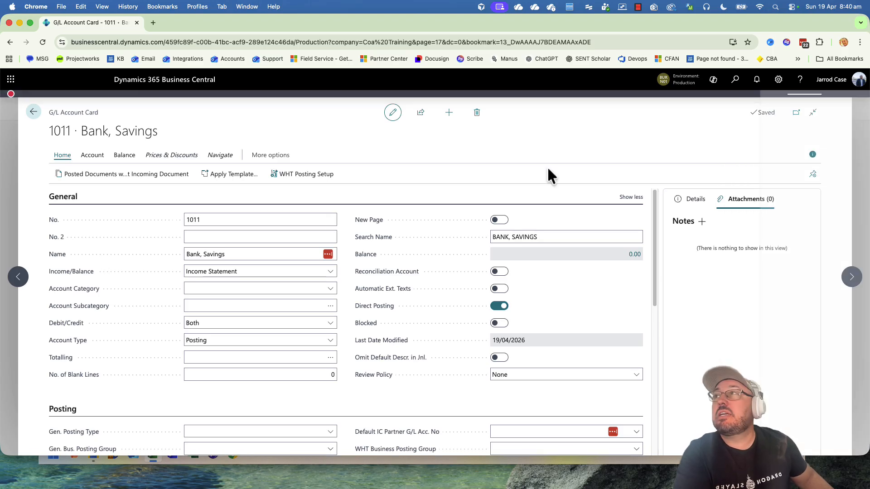
click(335, 250)
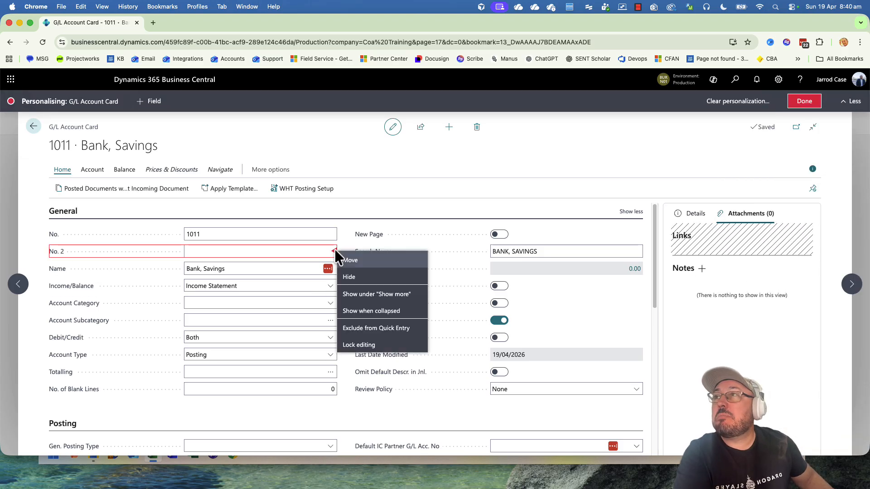
click(358, 277)
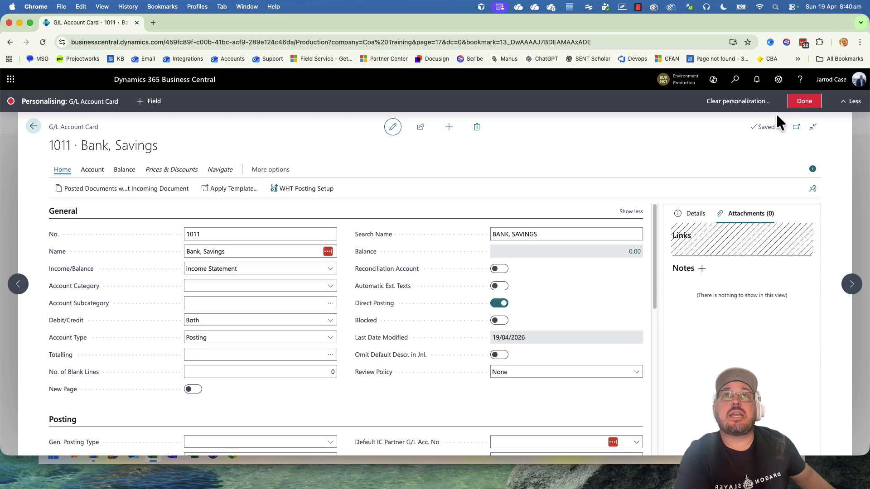
click(804, 101)
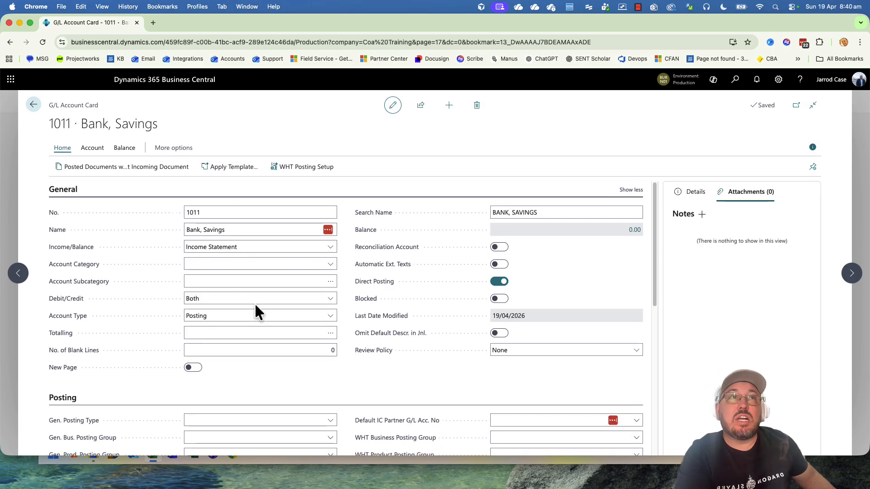
Step: Set account 1011's Income/Balance to Balance Sheet, Account Category to Assets and Account Subcategory to Cash
click(247, 247)
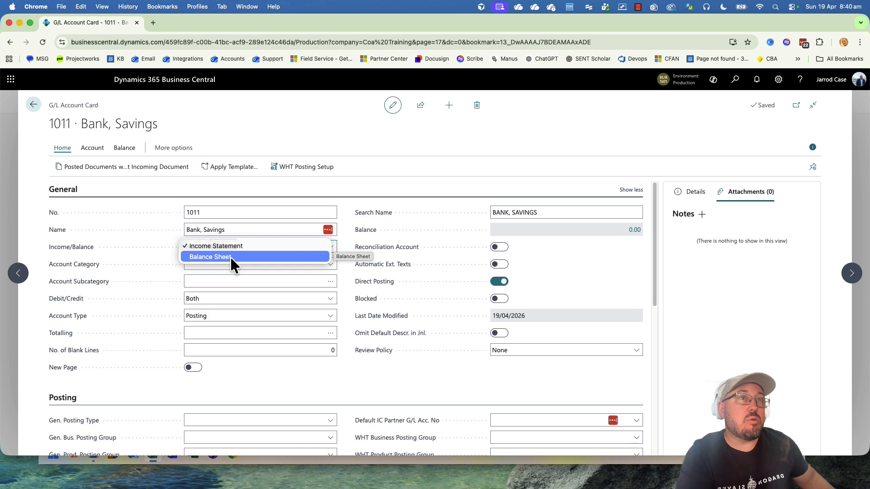
click(230, 256)
click(210, 265)
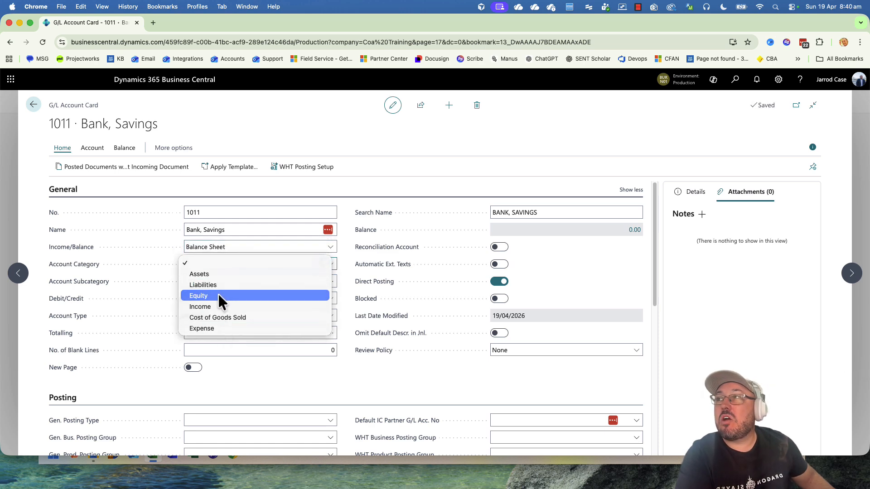
click(217, 274)
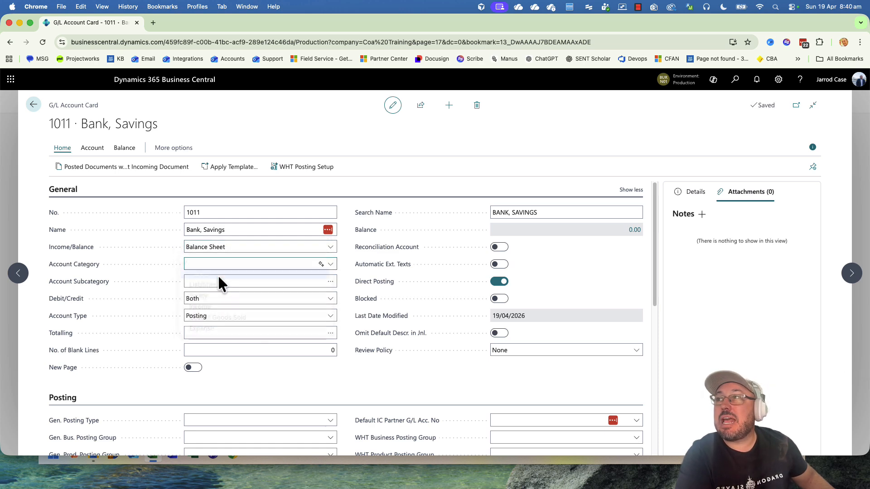
click(331, 281)
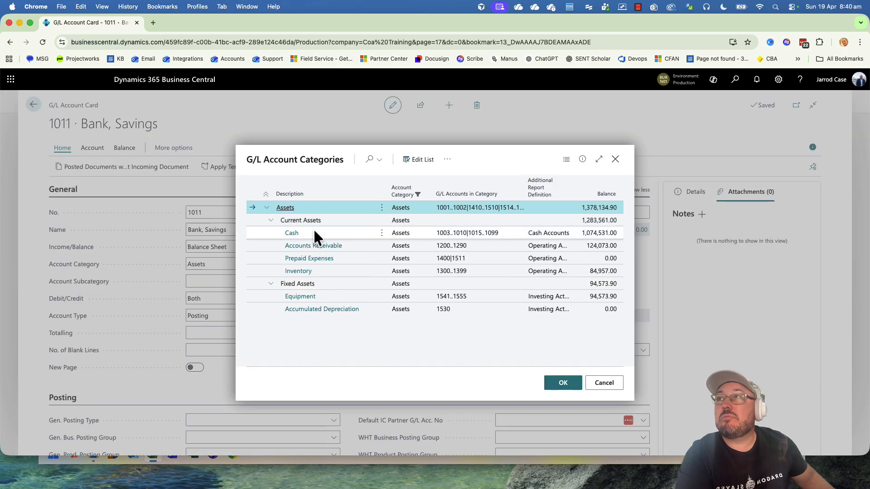
click(292, 233)
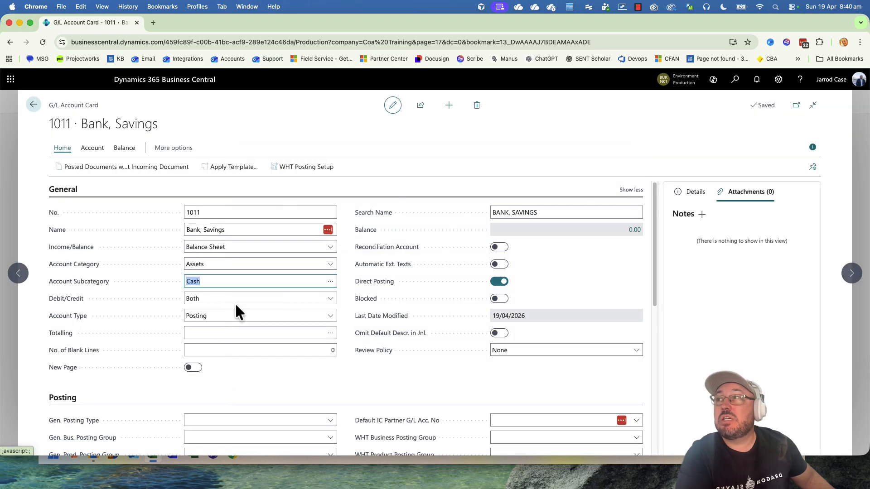
Step: Review the Debit/Credit and Account Type options of account 1011, keeping Both and Posting
click(229, 298)
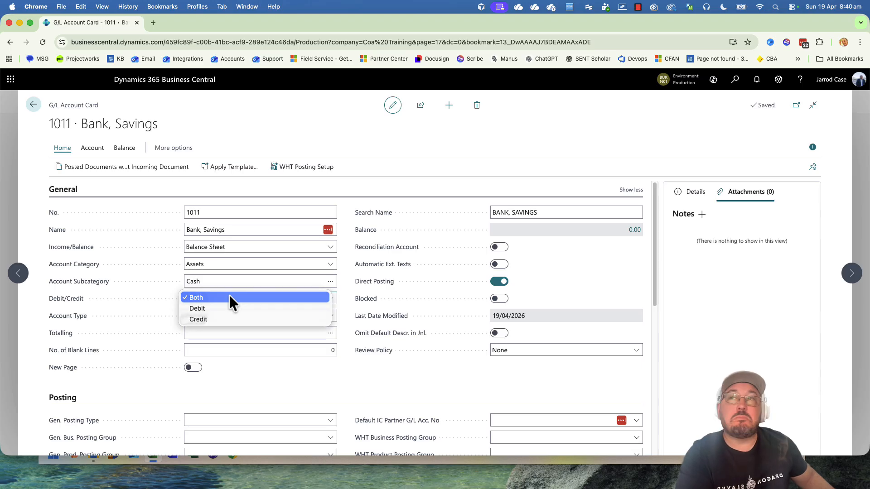
click(230, 298)
click(217, 318)
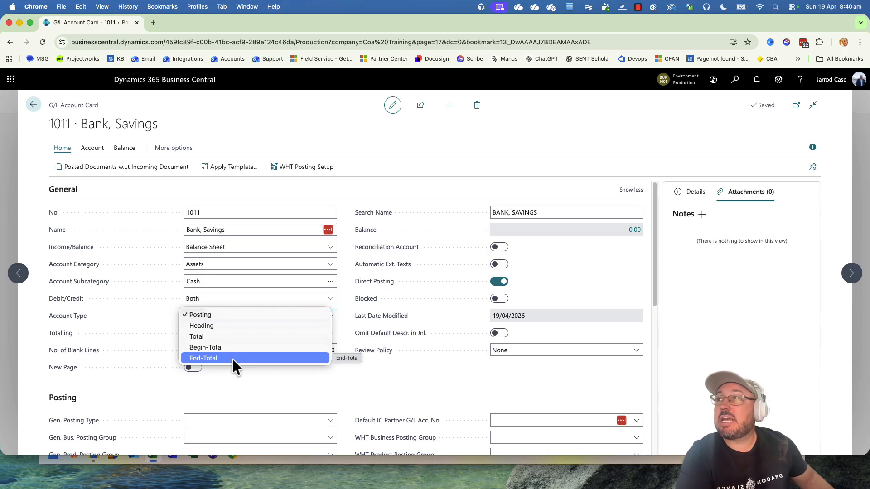
click(200, 376)
click(196, 332)
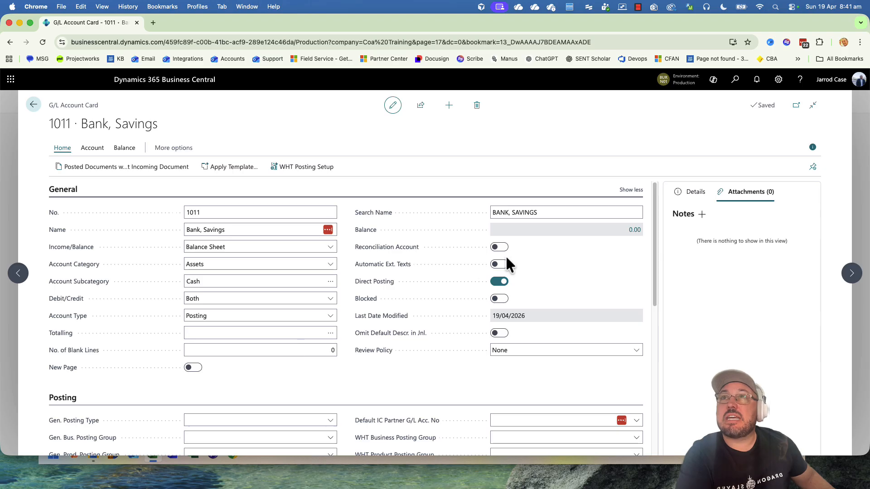
Step: Switch the General section between fewer and more fields to compare what each shows
click(630, 191)
click(630, 190)
click(631, 191)
click(630, 190)
click(630, 191)
click(630, 190)
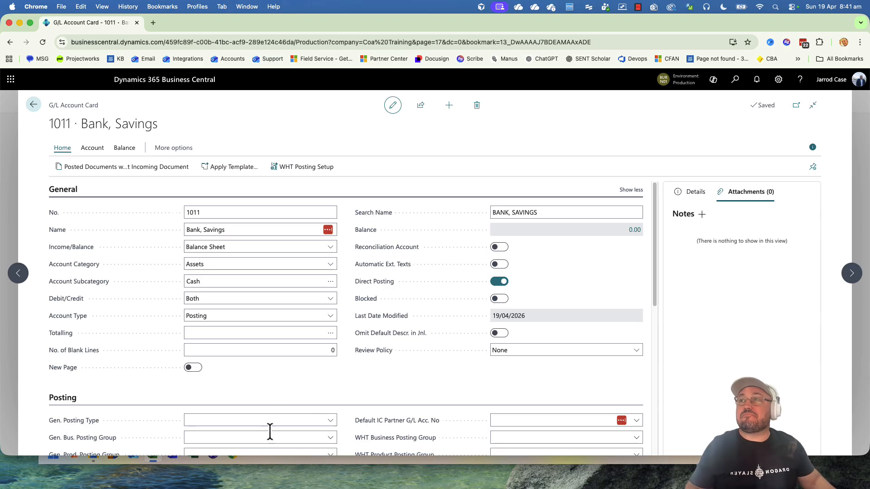
Step: Disable Direct Posting and enable Reconciliation Account on the Bank, Savings account
click(499, 283)
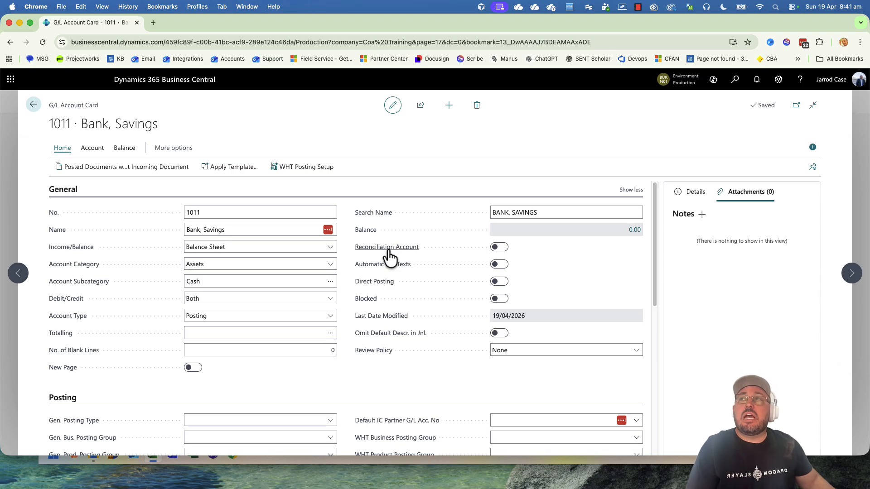
click(503, 249)
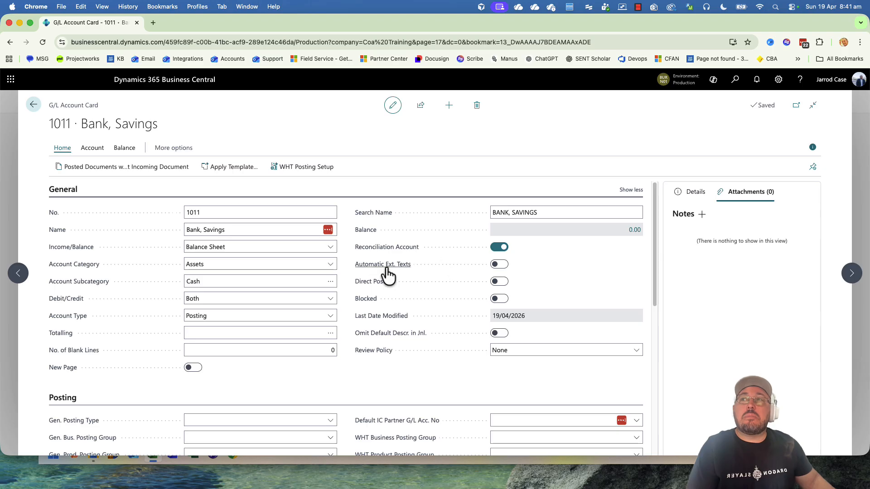
mouse_move(384, 271)
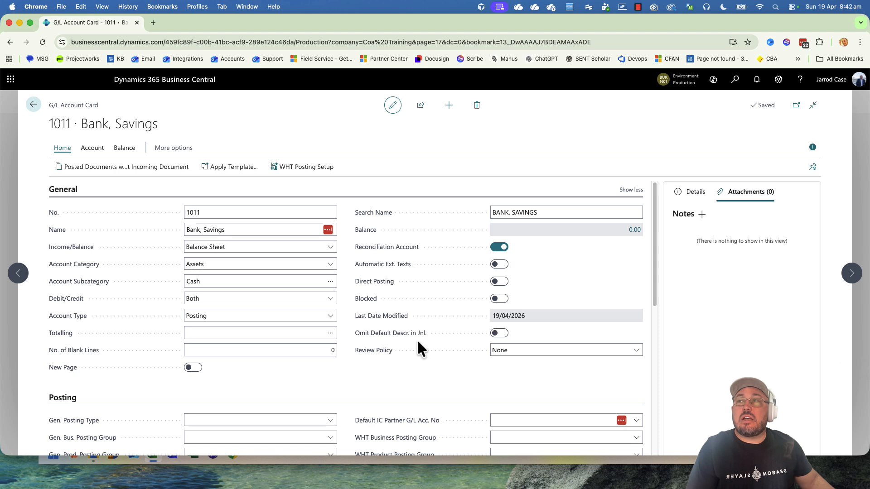
scroll(303, 378, down, 5)
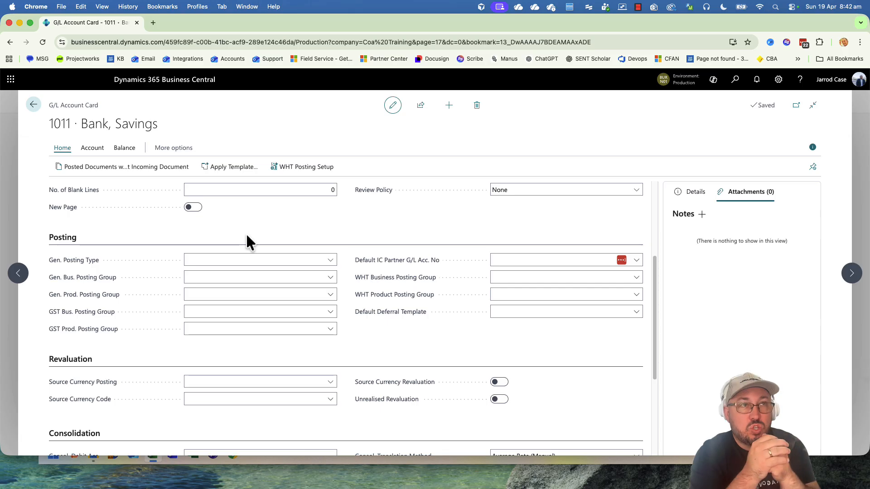
scroll(246, 233, up, 5)
click(499, 248)
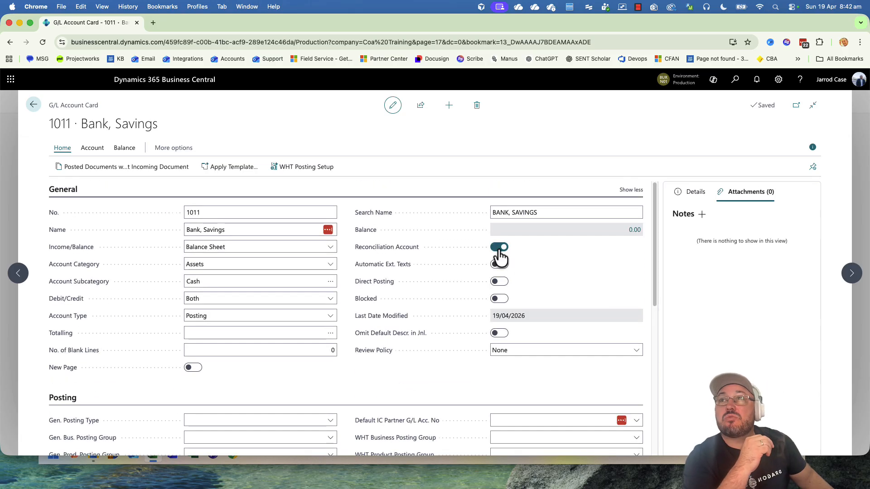
click(501, 283)
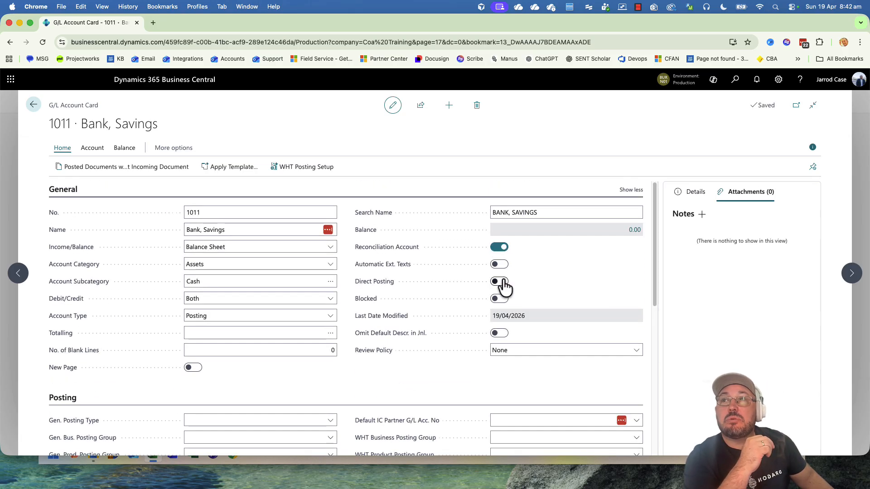
Step: Set the account's Gen. Bus. Posting Group to DOMESTIC and its Gen. Prod. Posting Group to MISC
scroll(498, 290, down, 4)
click(267, 262)
scroll(266, 262, up, 1)
click(247, 260)
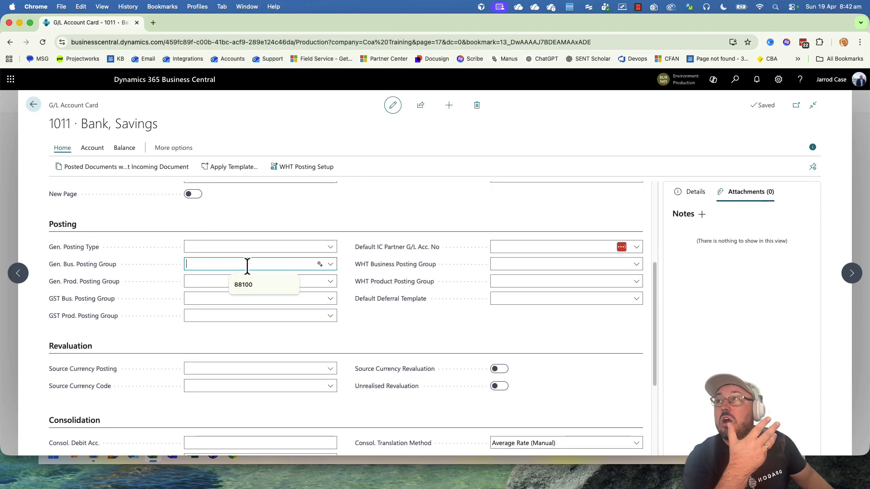
click(218, 303)
click(329, 283)
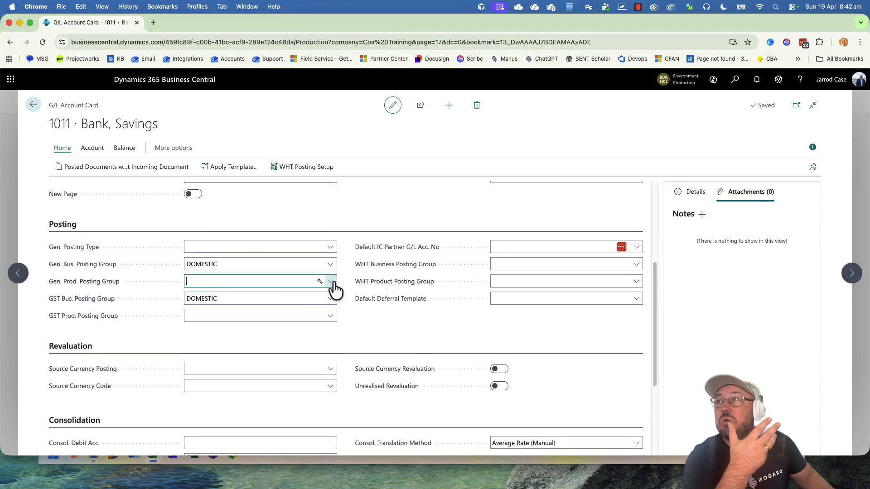
click(227, 333)
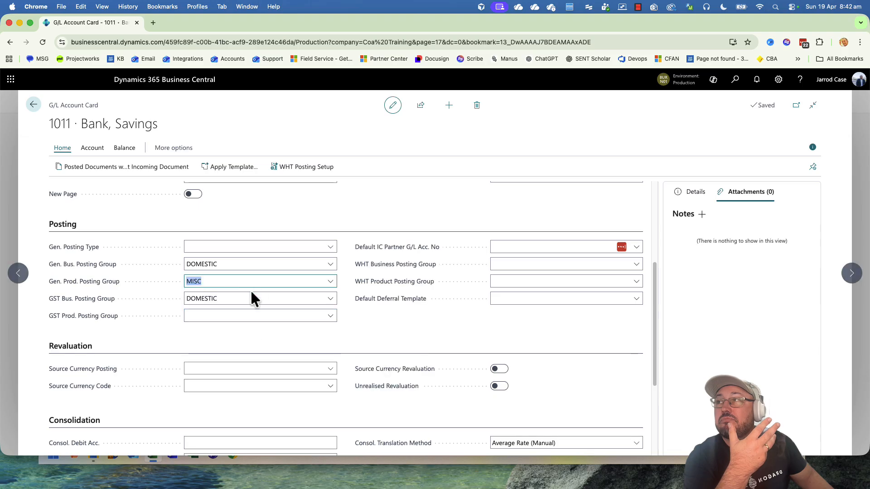
Step: Set the GST Prod. Posting Group of the Bank, Savings account to GST10
click(269, 316)
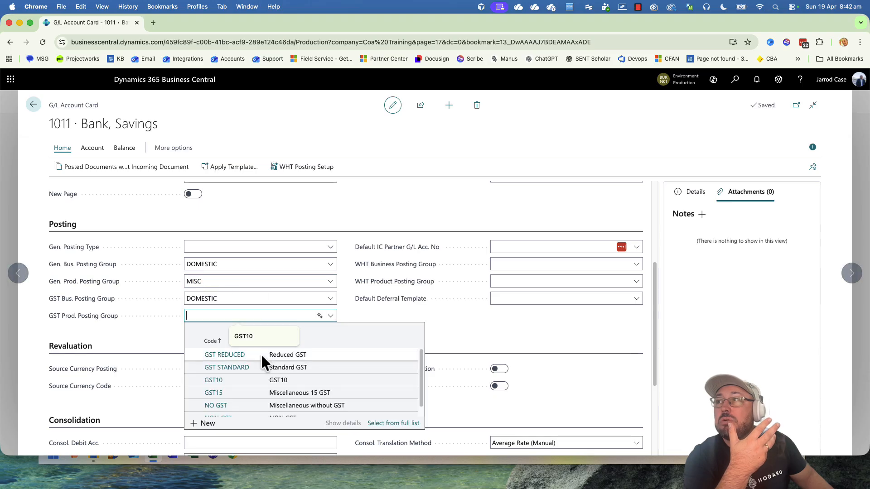
click(237, 379)
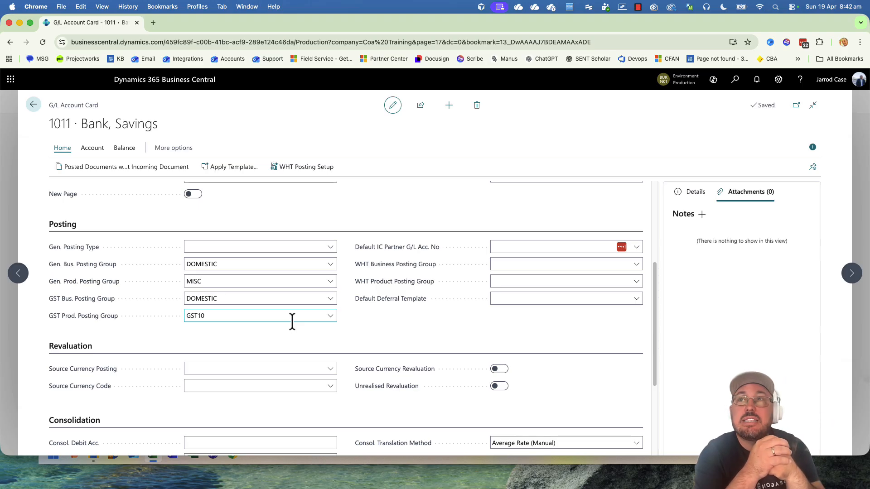
click(295, 316)
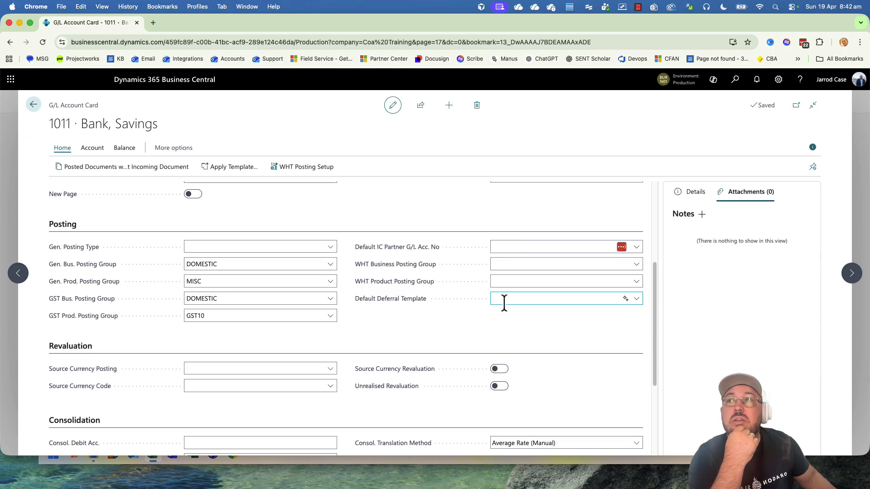
Step: Copy account number 1011 into both the Consol. Debit Acc. and Consol. Credit Acc. fields of the Consolidation section
scroll(237, 347, down, 1)
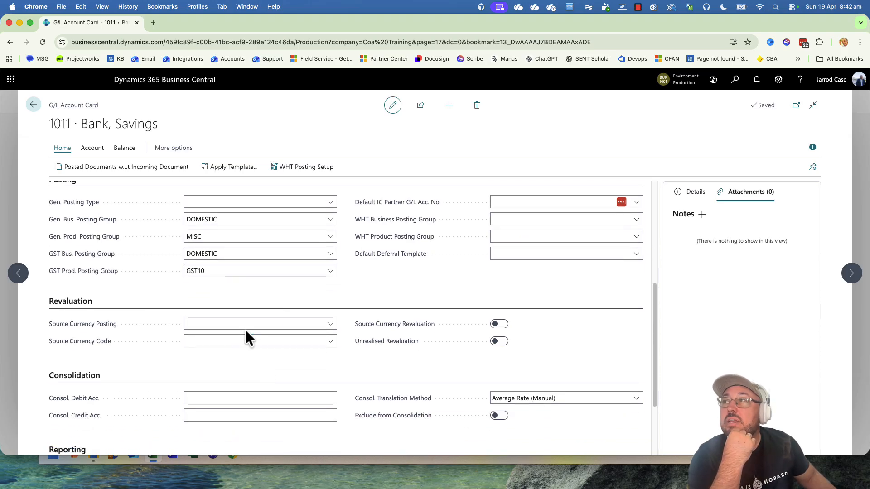
scroll(246, 333, down, 1)
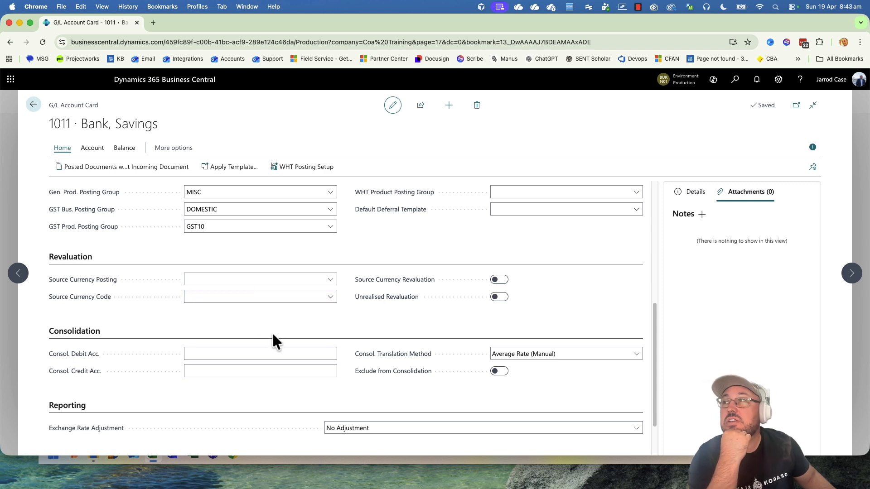
scroll(271, 337, down, 1)
double_click(67, 124)
key(super+c)
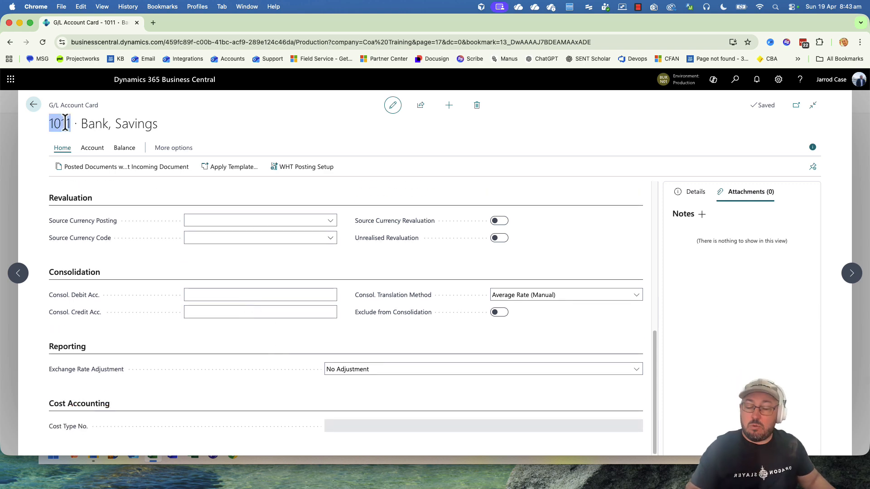
click(206, 295)
key(super+v)
click(219, 312)
key(super+v)
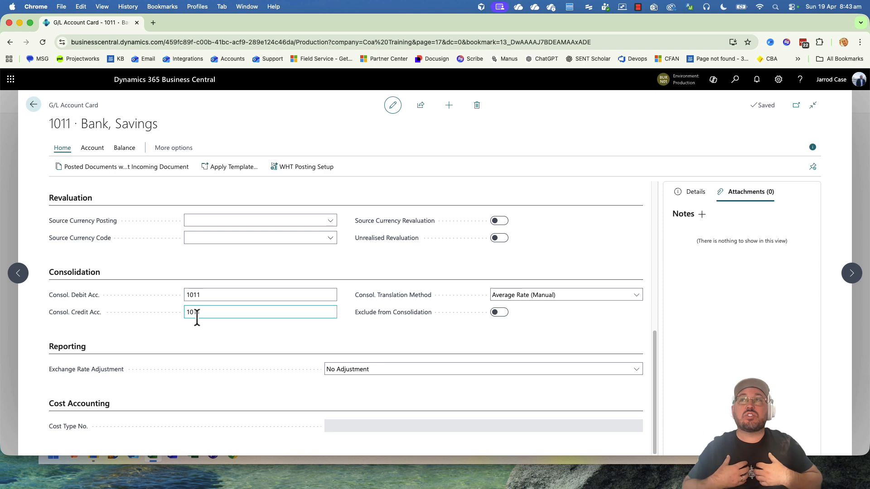
click(46, 237)
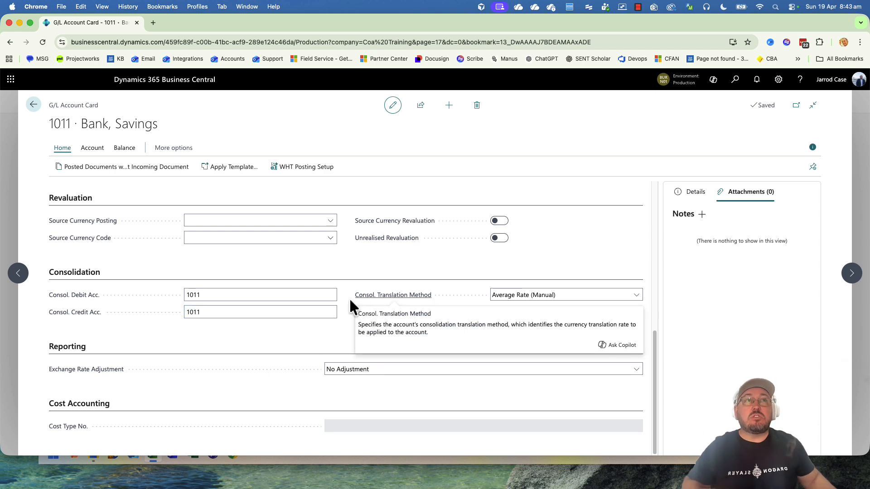
Step: Try 1010 as the Consol. Debit Acc. and restore it to 1011
click(226, 295)
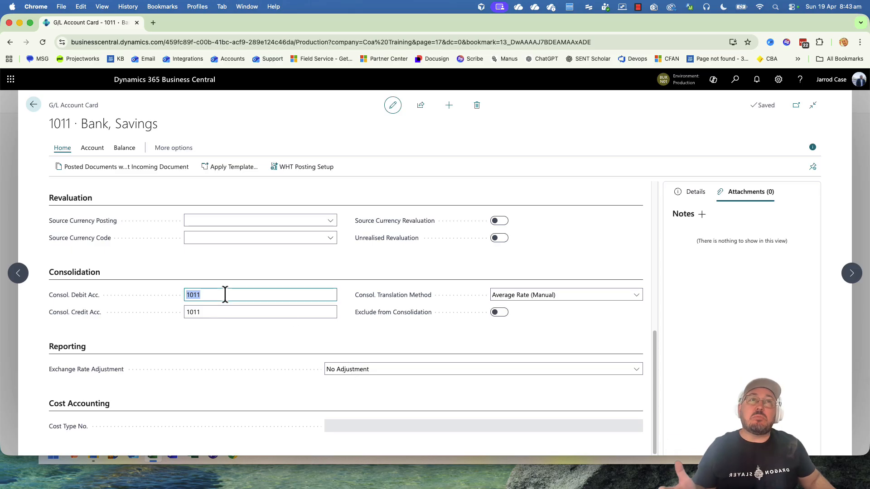
drag(49, 123, 118, 125)
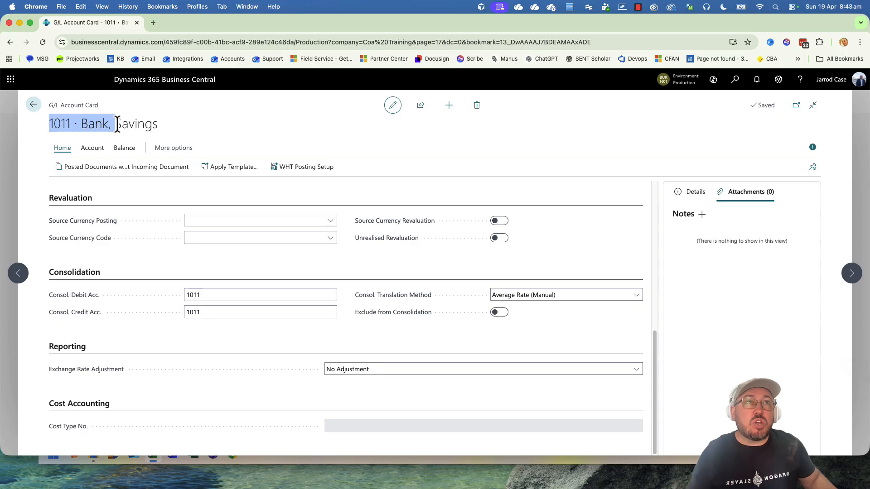
click(219, 295)
click(222, 296)
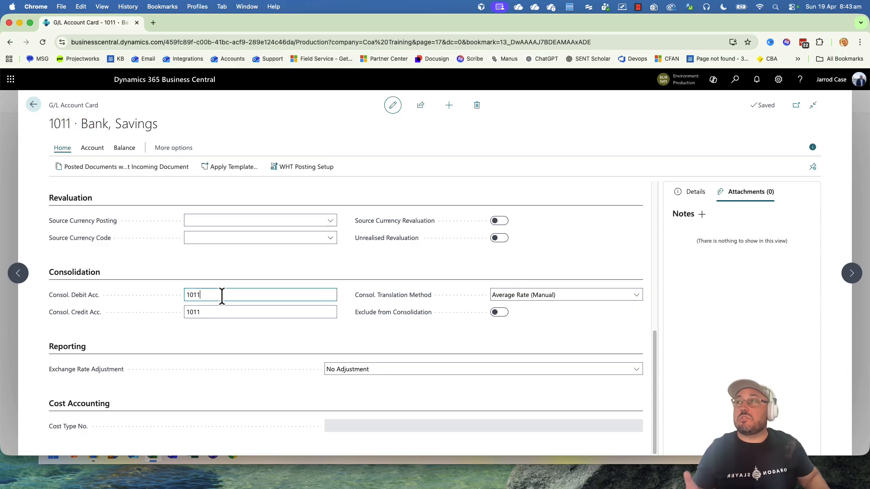
key(BackSpace)
text(0)
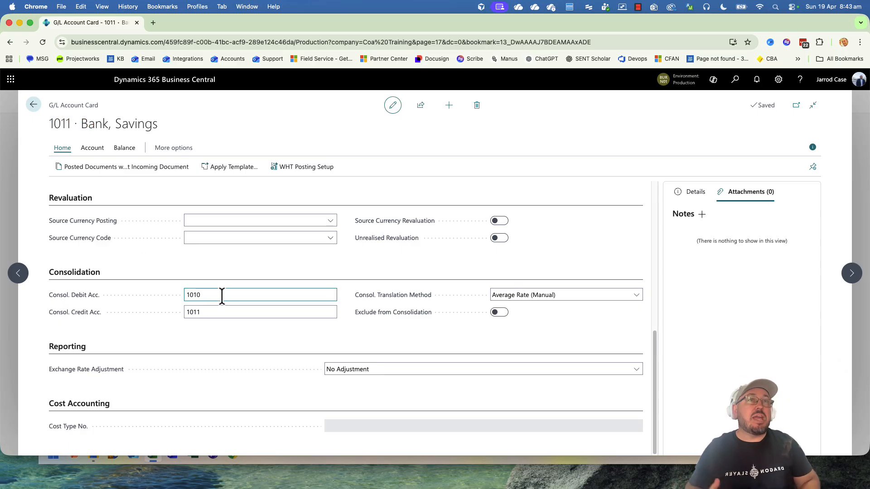
key(BackSpace)
text(1)
key(Tab)
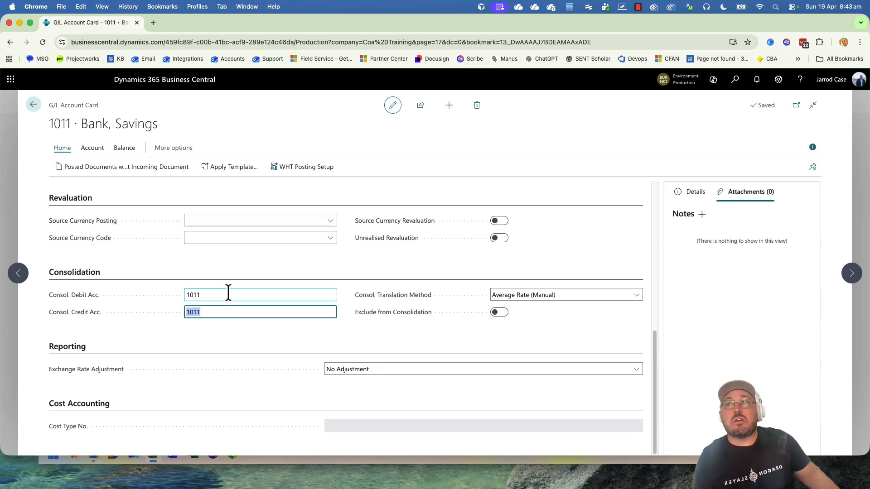
click(250, 330)
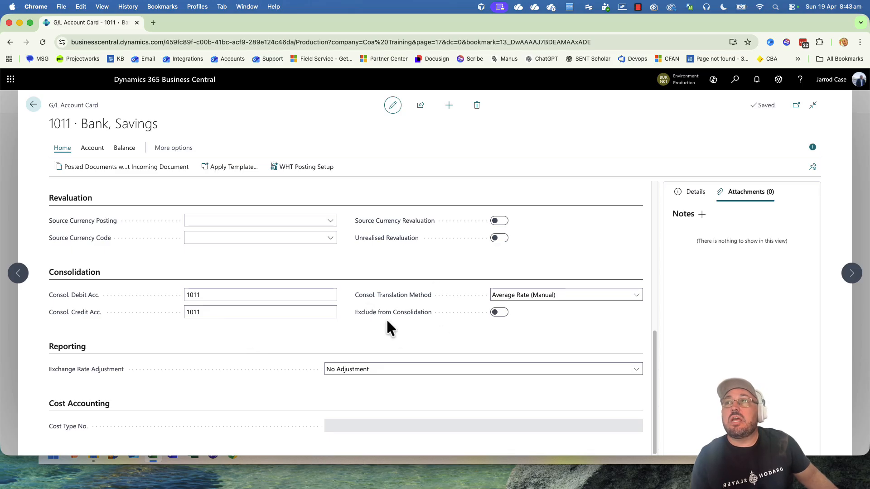
Step: Review the Consol. Translation Method and Exchange Rate Adjustment options, keeping Average Rate (Manual) and No Adjustment
click(544, 295)
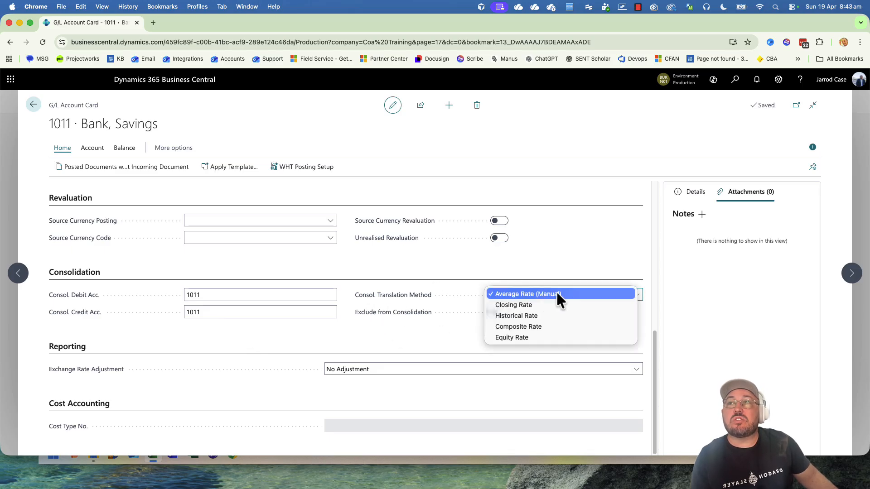
click(560, 295)
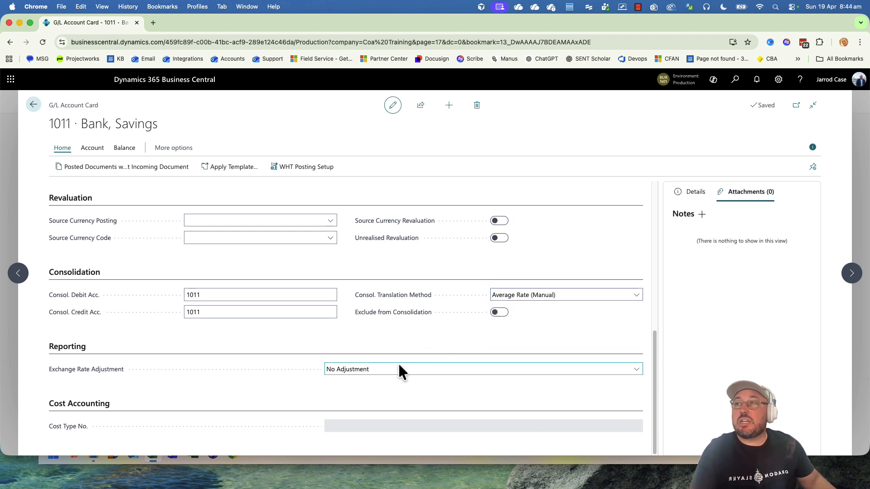
click(397, 376)
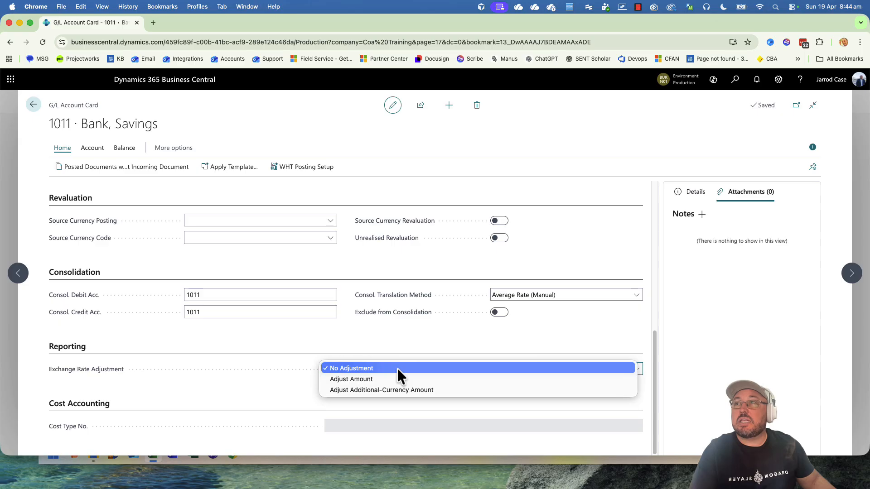
click(397, 368)
Step: Disable Direct Posting in the General section of account 1011
scroll(310, 374, up, 15)
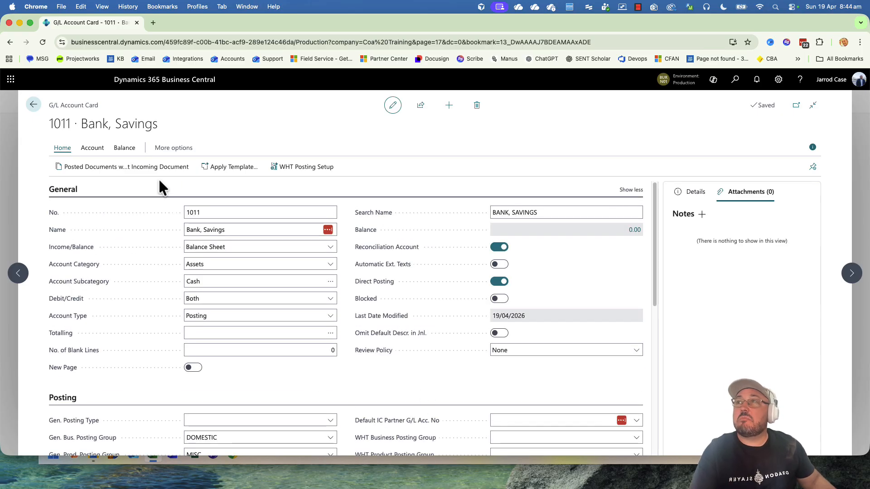
click(500, 281)
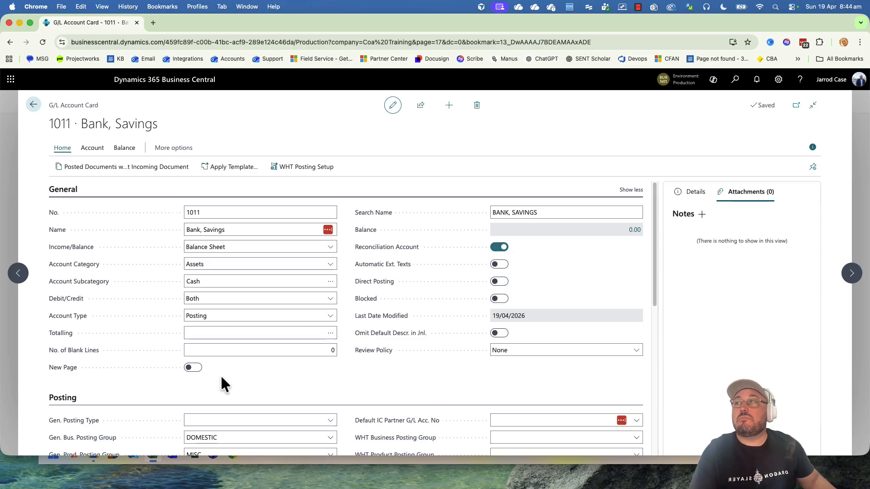
click(295, 334)
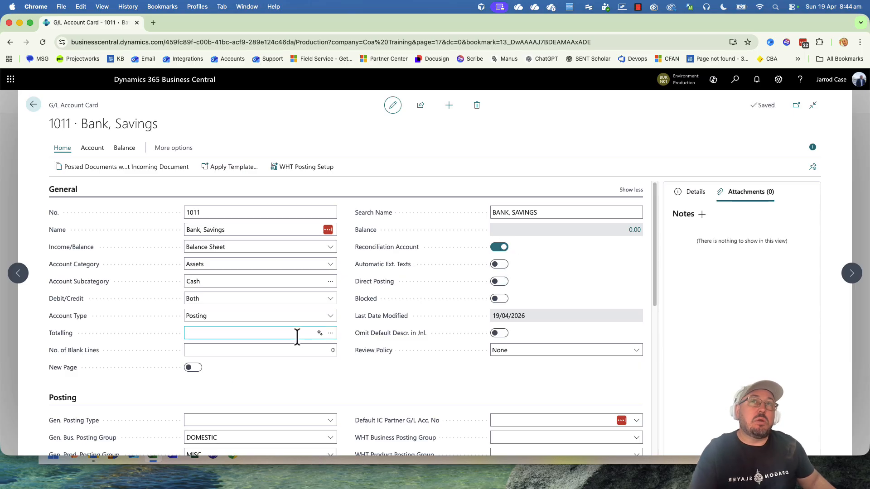
Step: Examine the account's attachments, source currency details and the available account-related actions
click(716, 214)
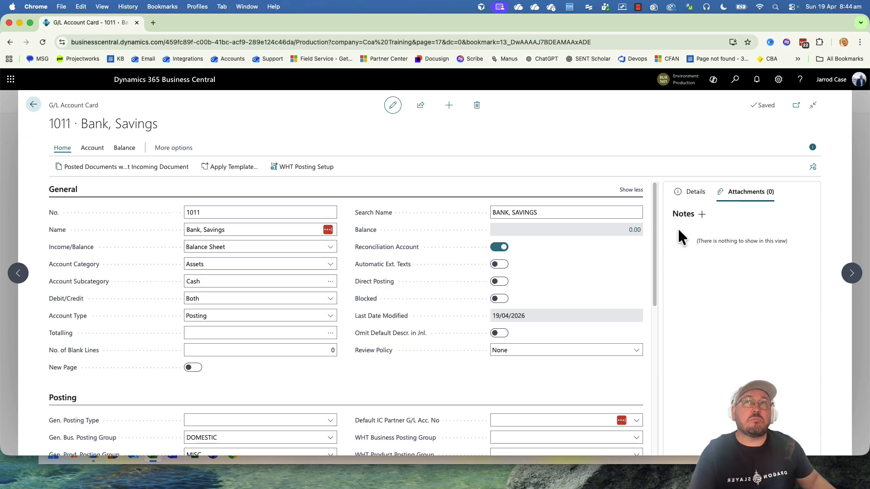
click(694, 199)
click(738, 192)
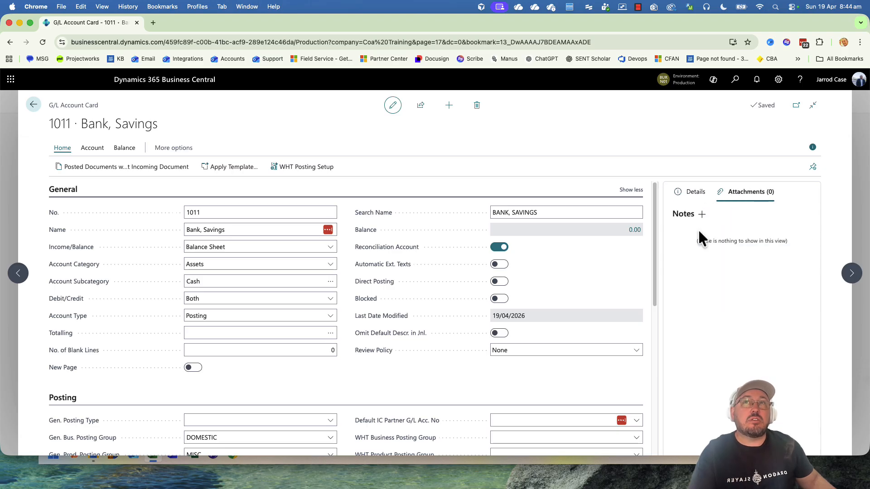
click(689, 192)
click(766, 195)
click(695, 194)
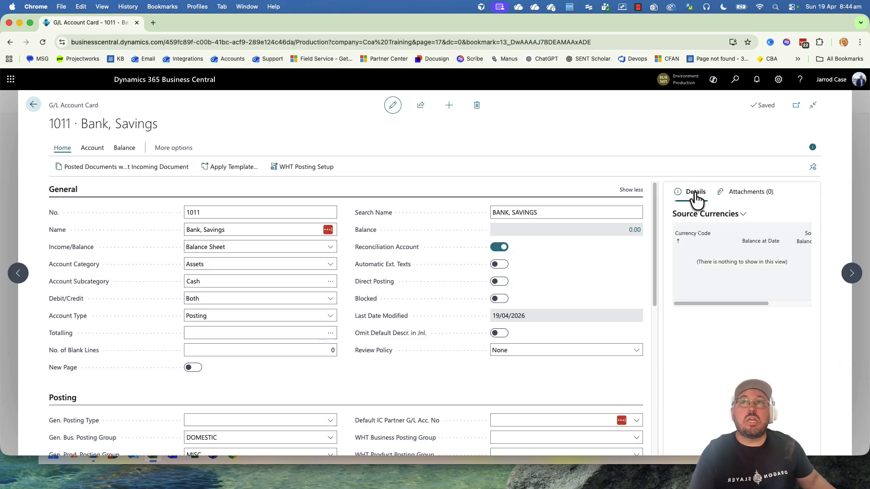
click(742, 213)
click(770, 211)
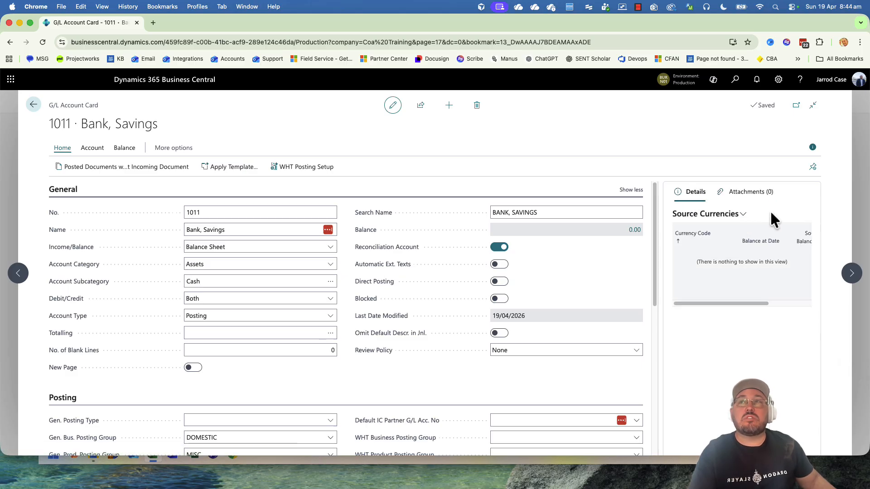
scroll(229, 326, down, 5)
scroll(241, 325, up, 5)
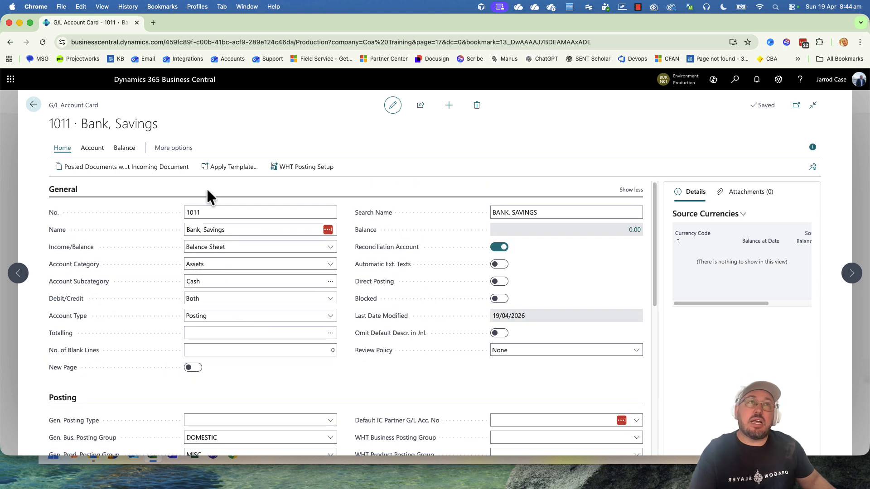
click(93, 149)
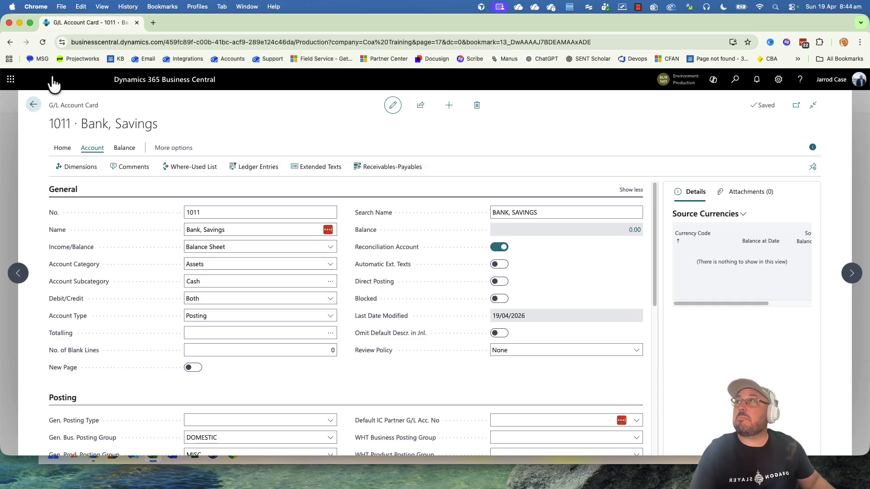
Step: Return to the chart of accounts and run Indent Chart of Accounts to update the indentation of all accounts
click(33, 103)
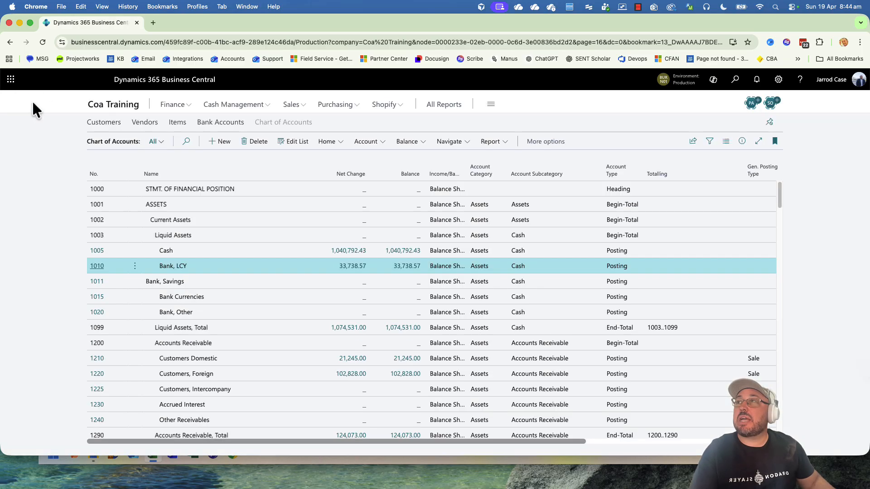
click(195, 283)
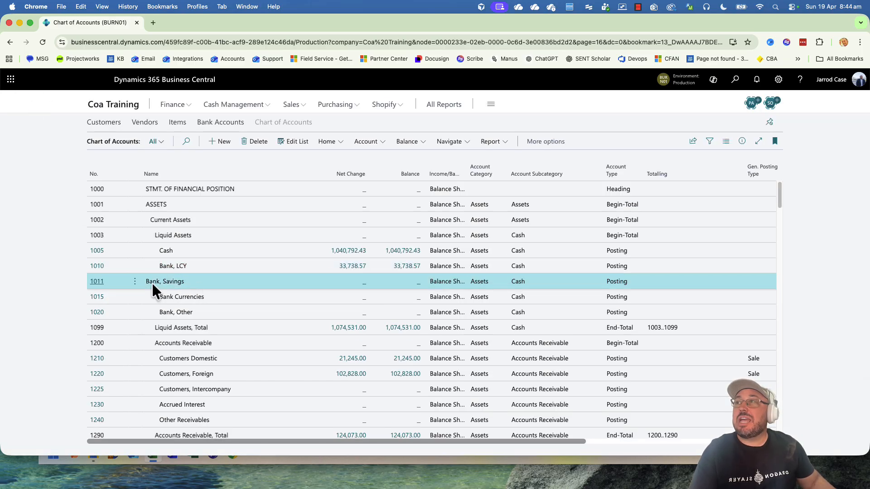
click(337, 144)
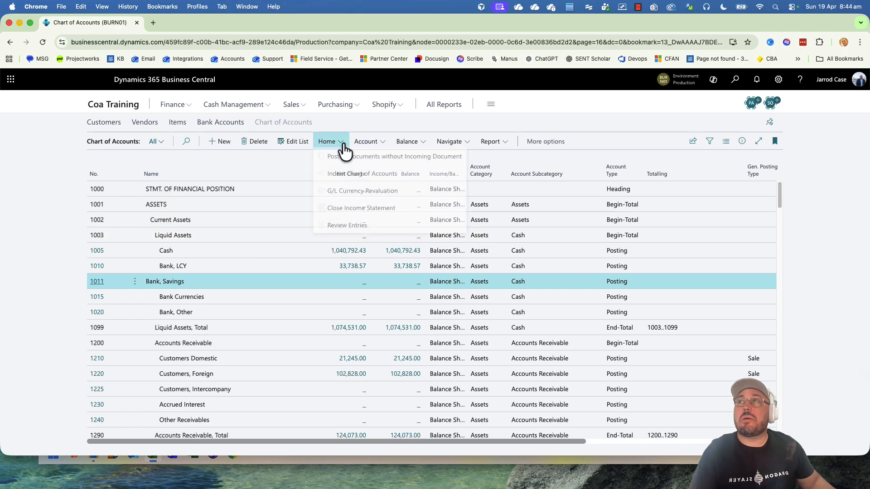
click(360, 179)
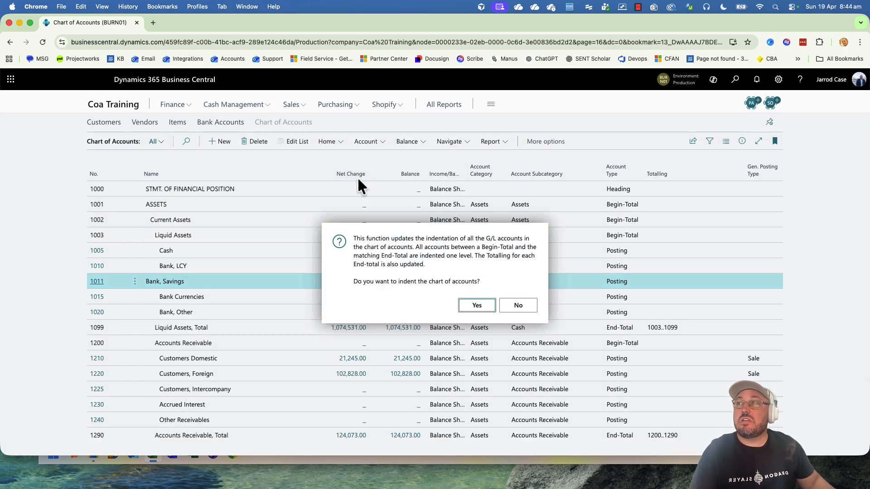
click(478, 307)
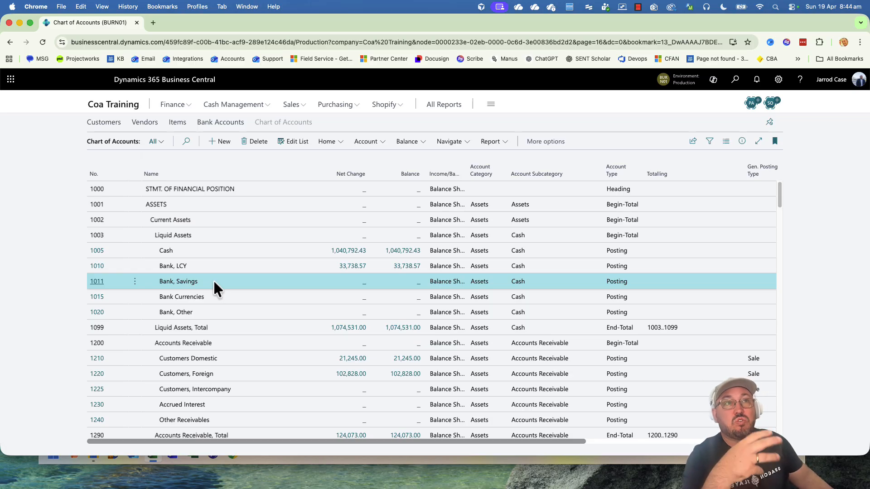
Step: Reopen the card of account 1011, review its general, posting, revaluation and consolidation settings, and return to the chart of accounts
click(96, 282)
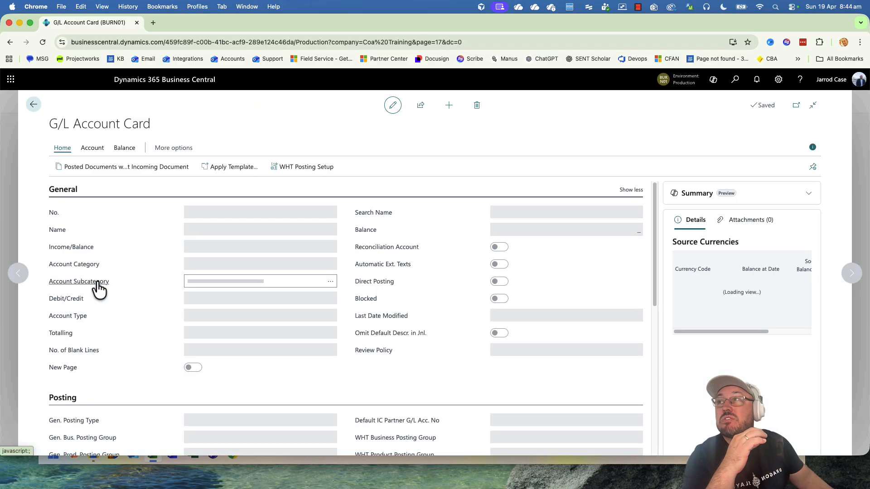
click(227, 230)
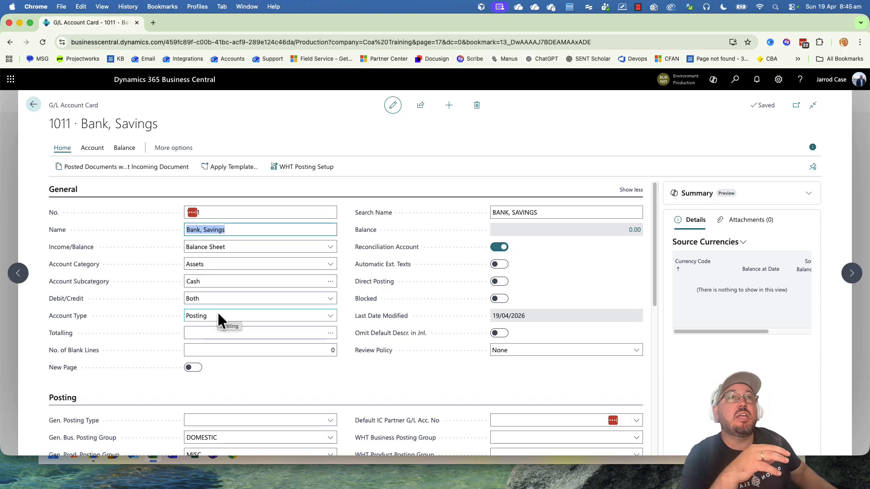
click(262, 331)
scroll(262, 323, down, 3)
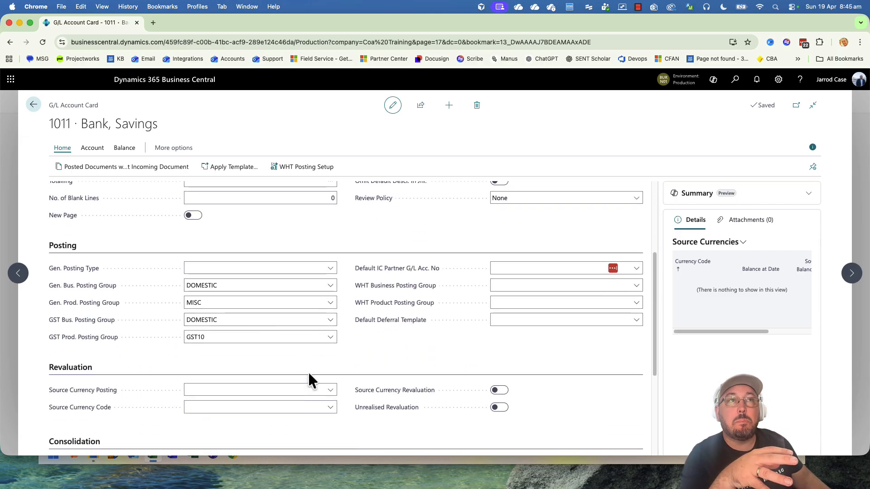
scroll(309, 380, down, 3)
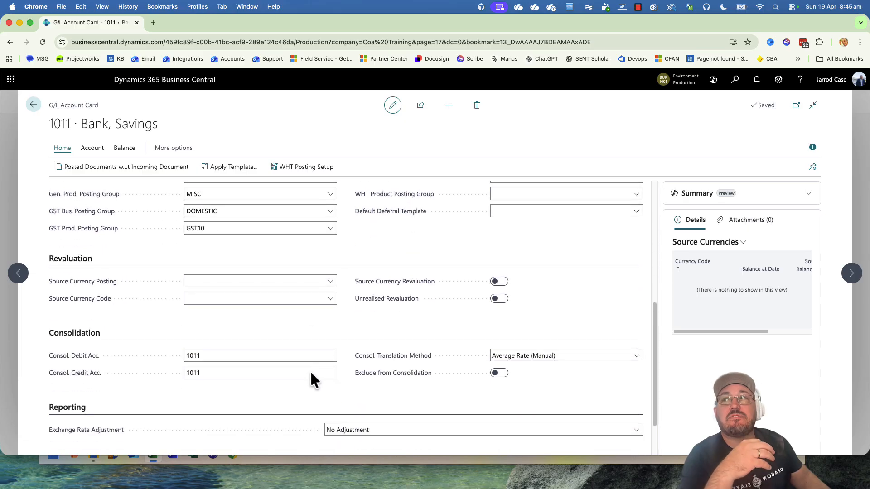
click(255, 356)
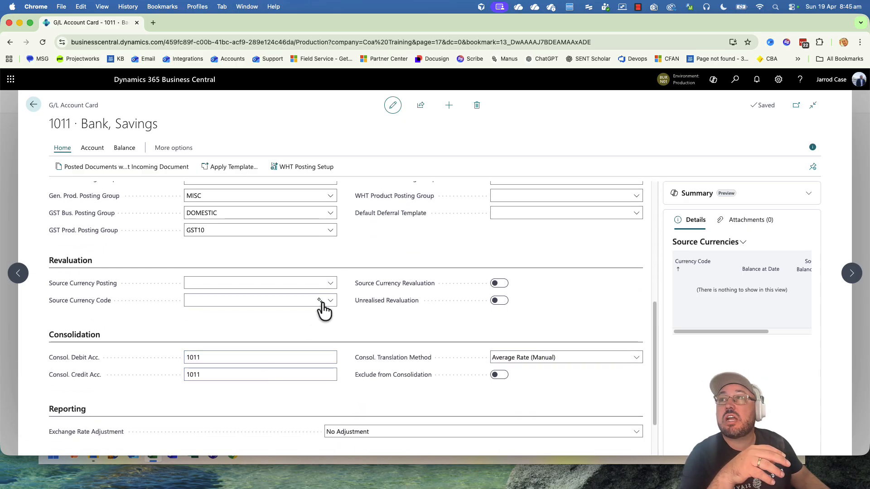
click(302, 299)
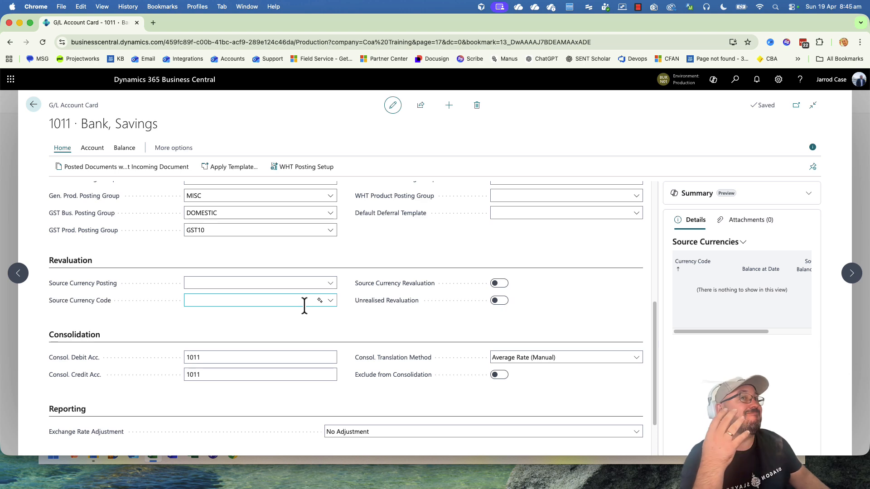
scroll(309, 312, up, 6)
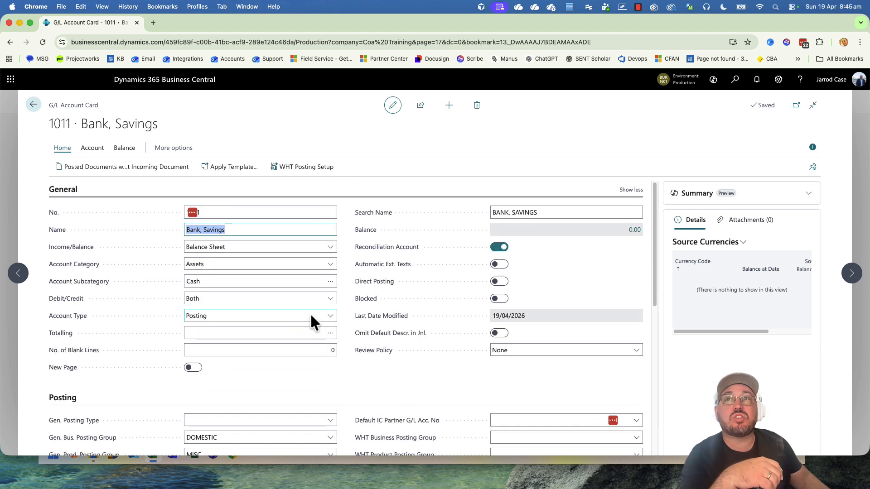
click(34, 105)
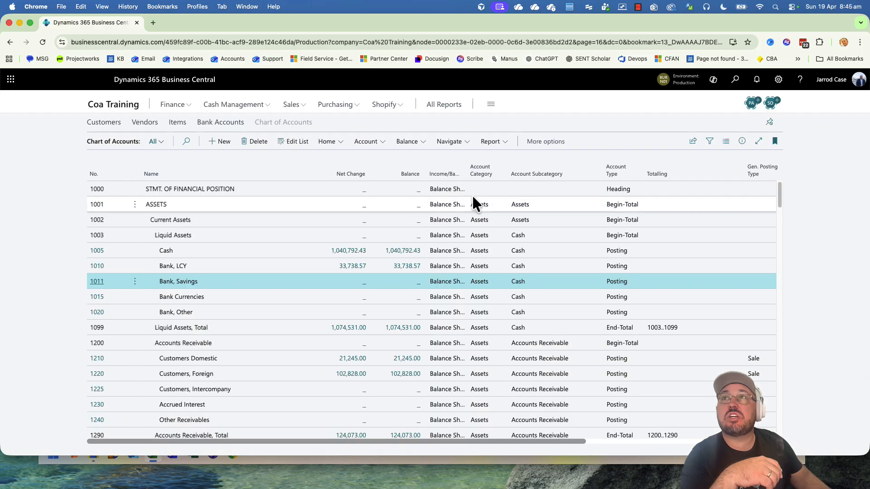